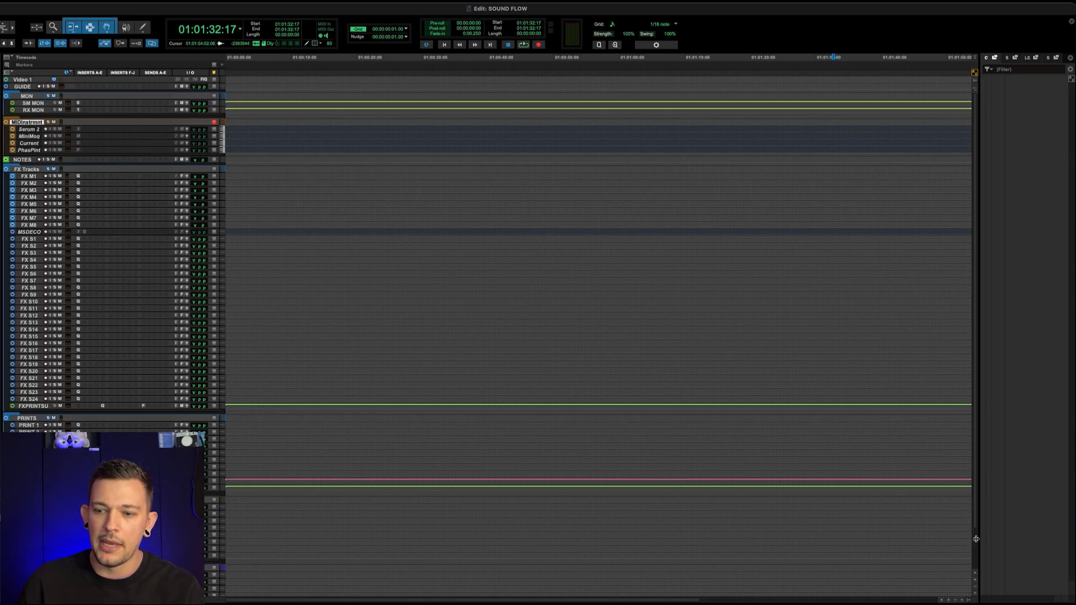
# Widen the right side area and show the SoundFlow sign-in prompt.
pyautogui.moveTo(976, 539); pyautogui.dragTo(793, 513)
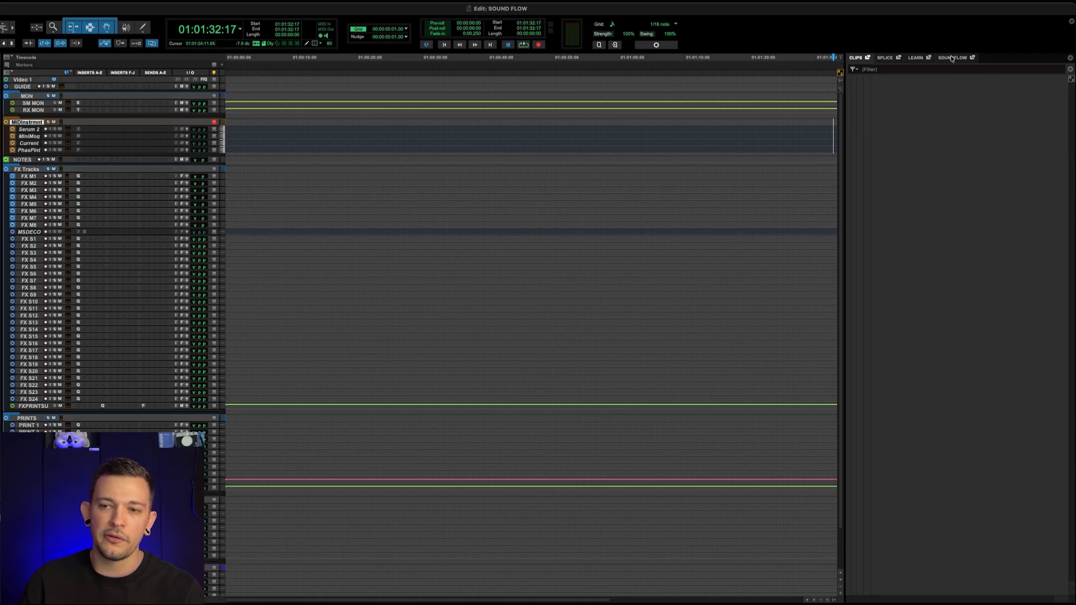
pyautogui.click(952, 58)
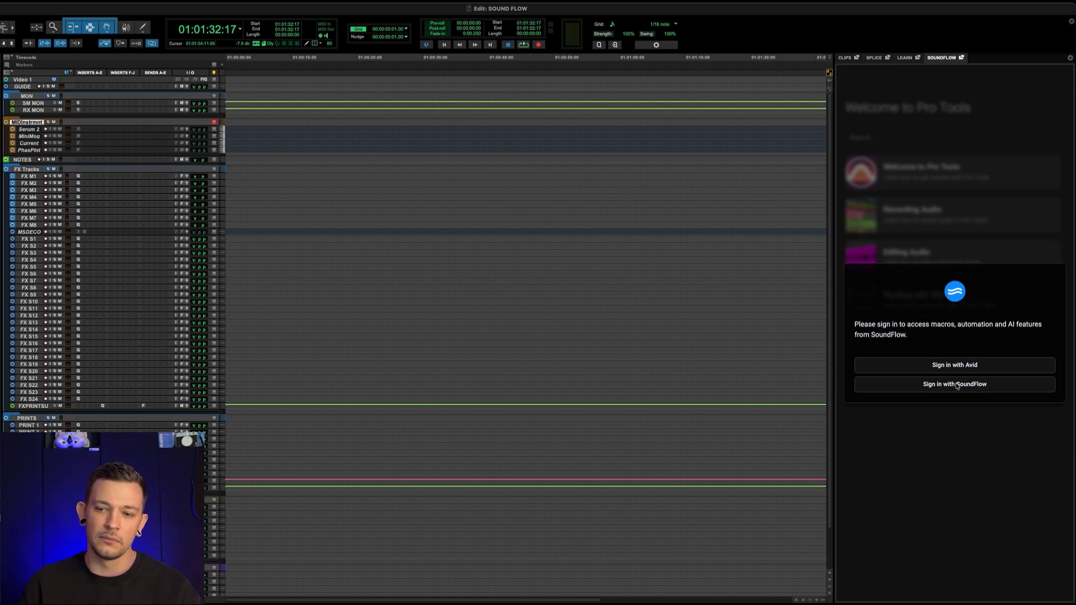
# Sign in with a SoundFlow account to reach the SoundFlow home grid.
pyautogui.click(956, 385)
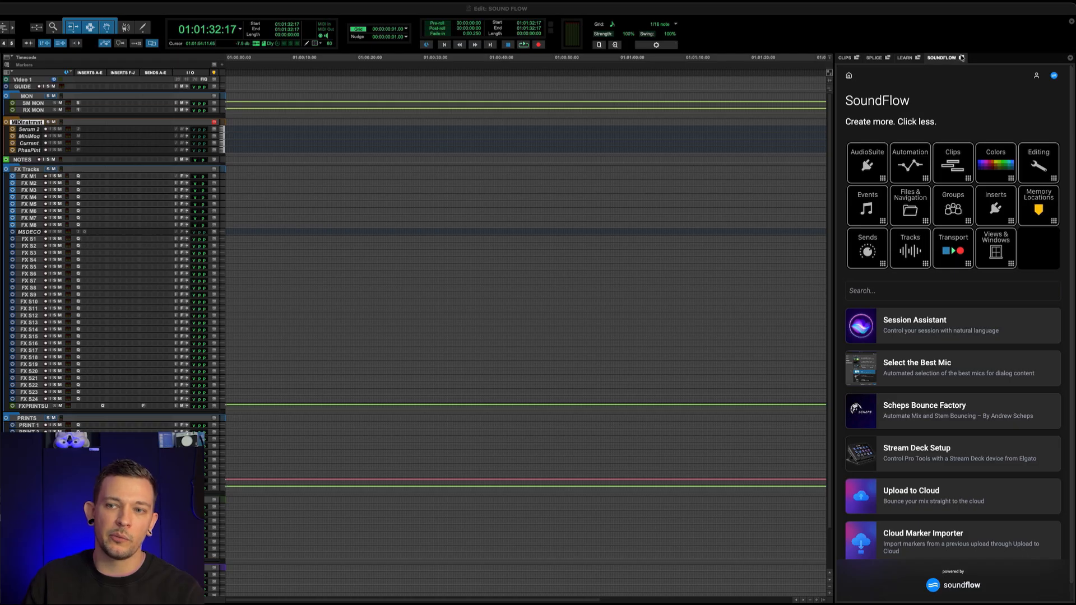
pyautogui.click(959, 58)
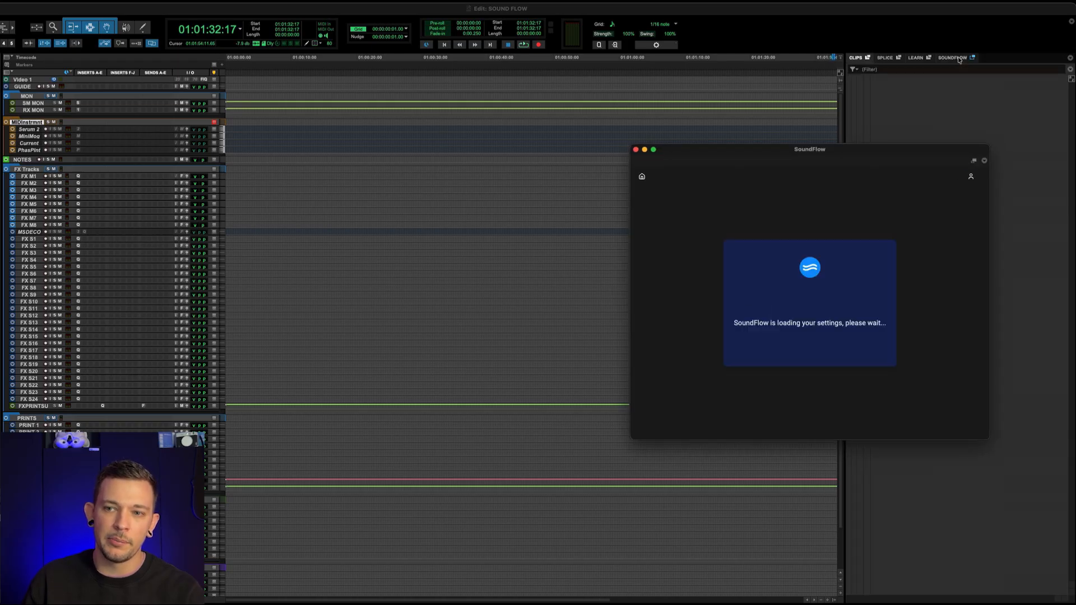
pyautogui.scroll(-2, 876, 217)
pyautogui.scroll(-2, 877, 217)
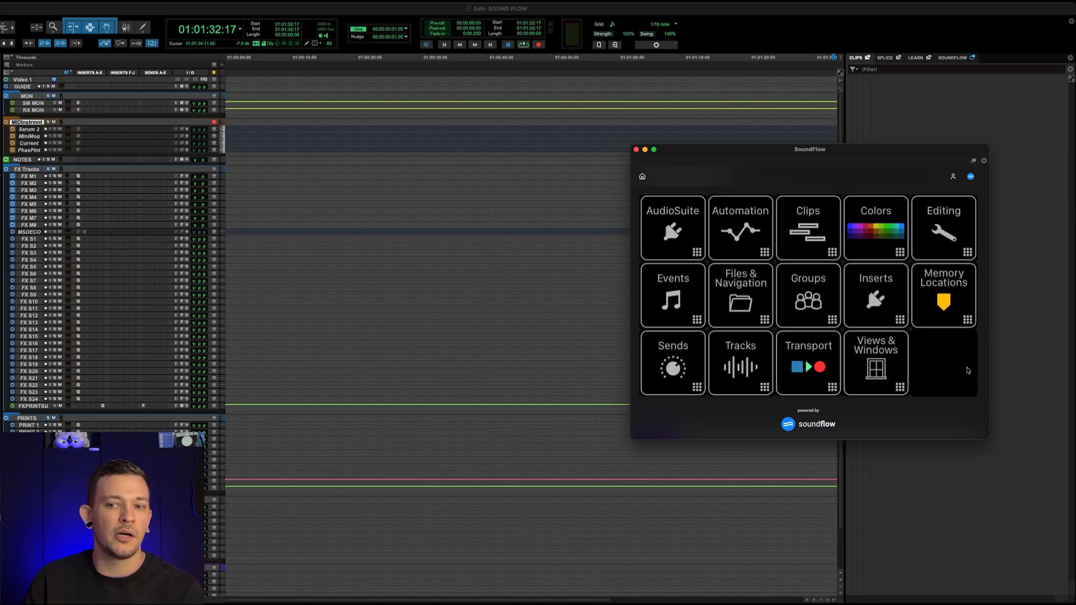
pyautogui.click(882, 306)
pyautogui.click(672, 223)
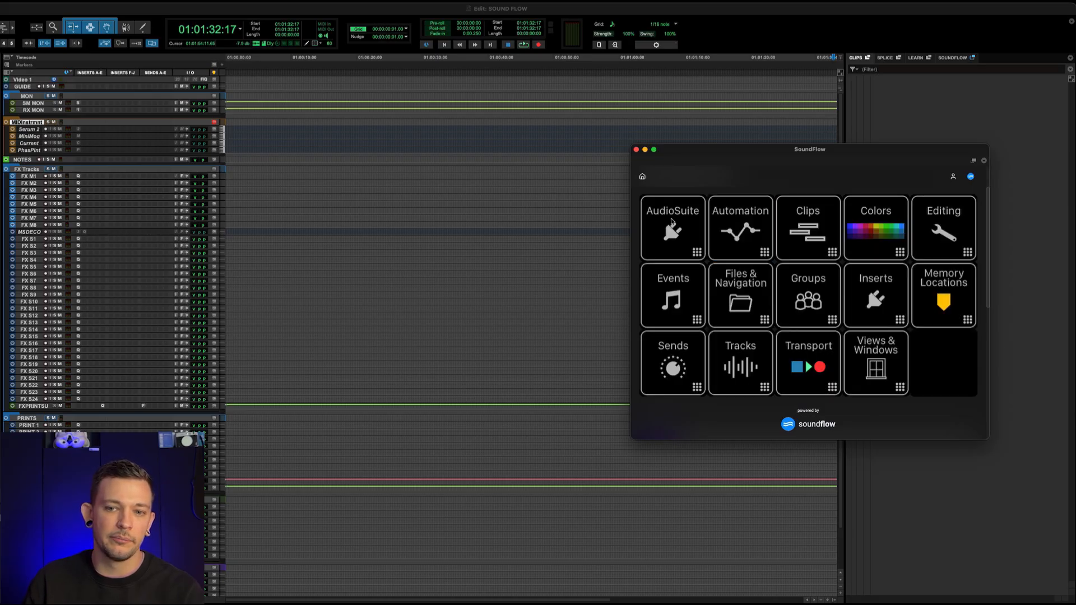
pyautogui.click(736, 232)
pyautogui.click(672, 225)
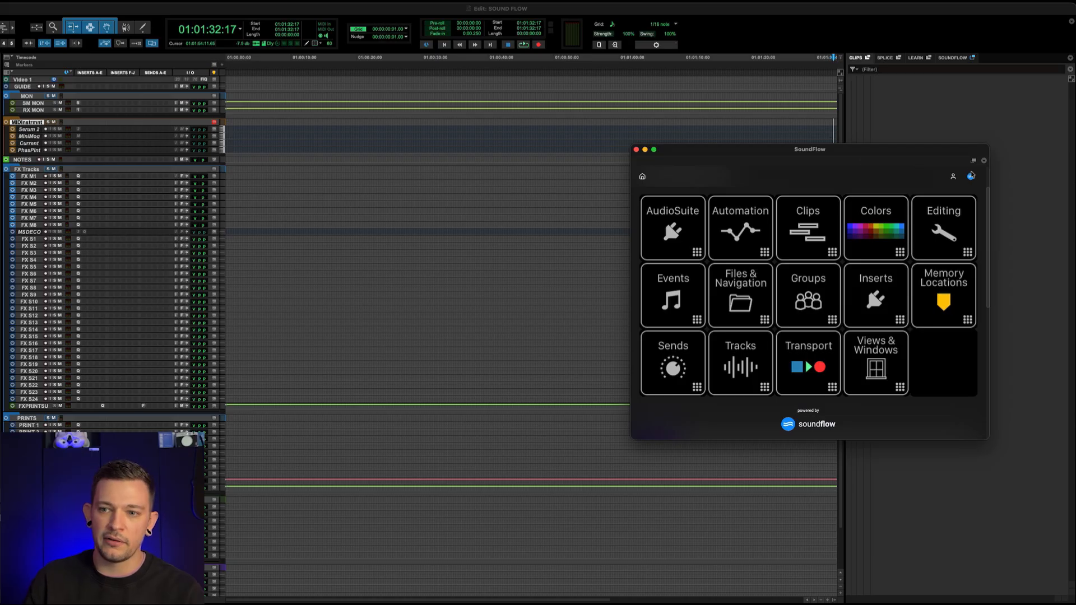
pyautogui.click(973, 161)
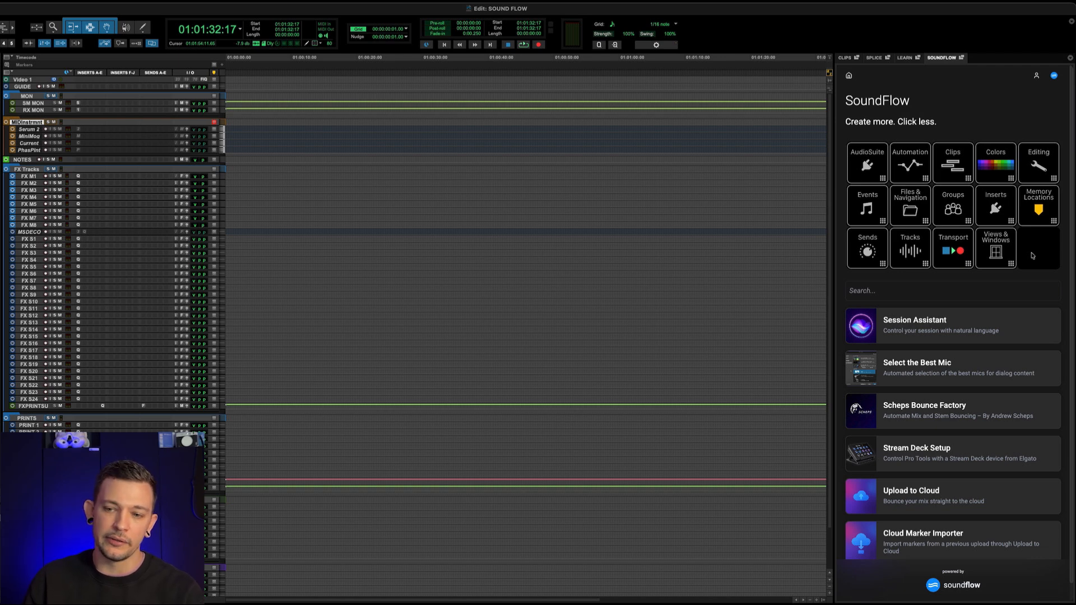
pyautogui.click(964, 292)
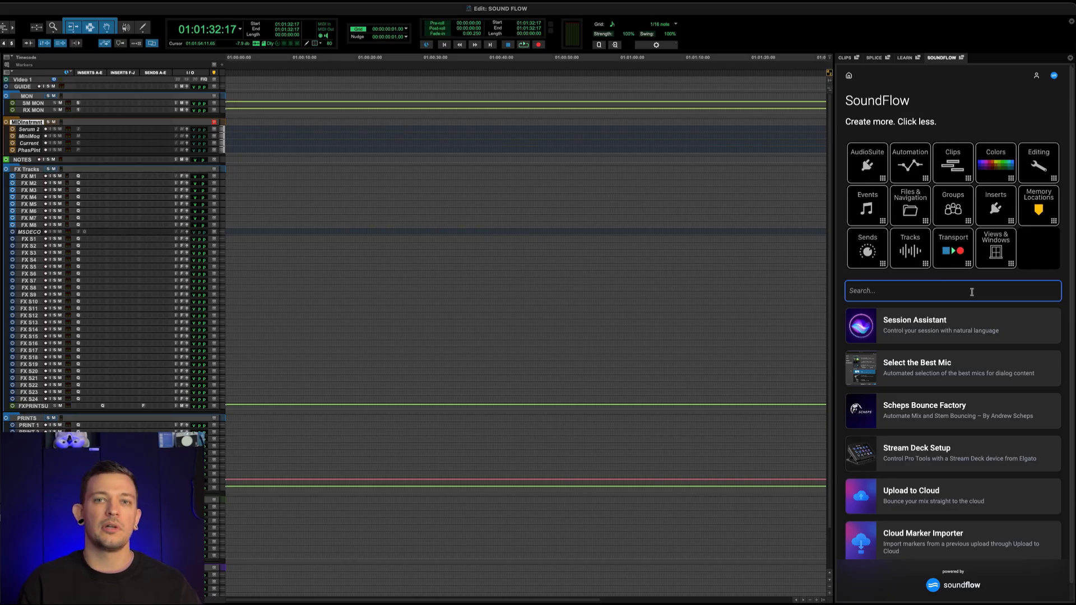
pyautogui.write('render')
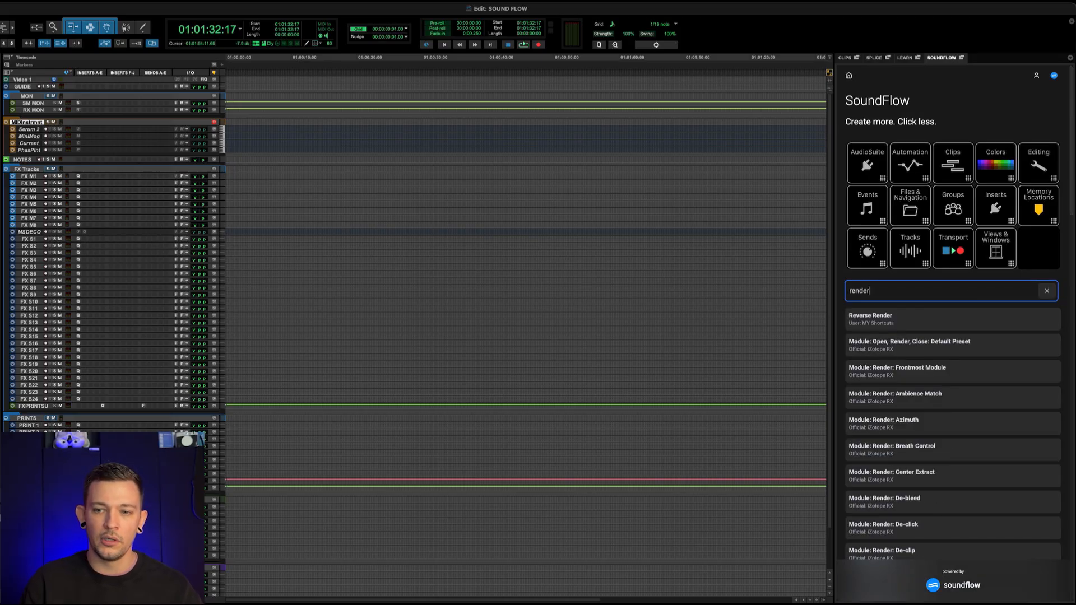
pyautogui.write(' current audio')
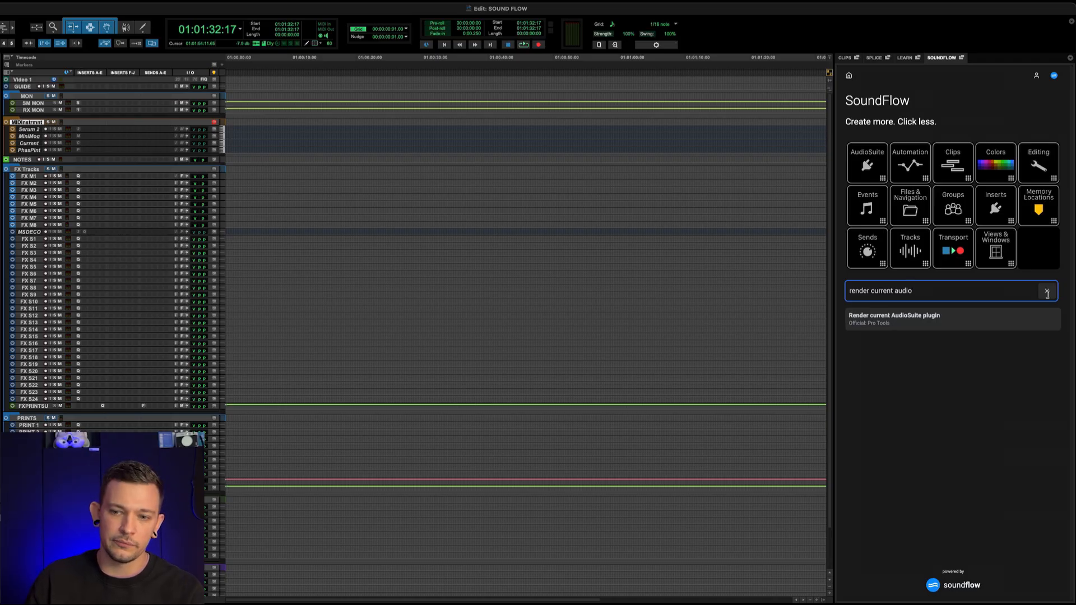
pyautogui.click(1048, 292)
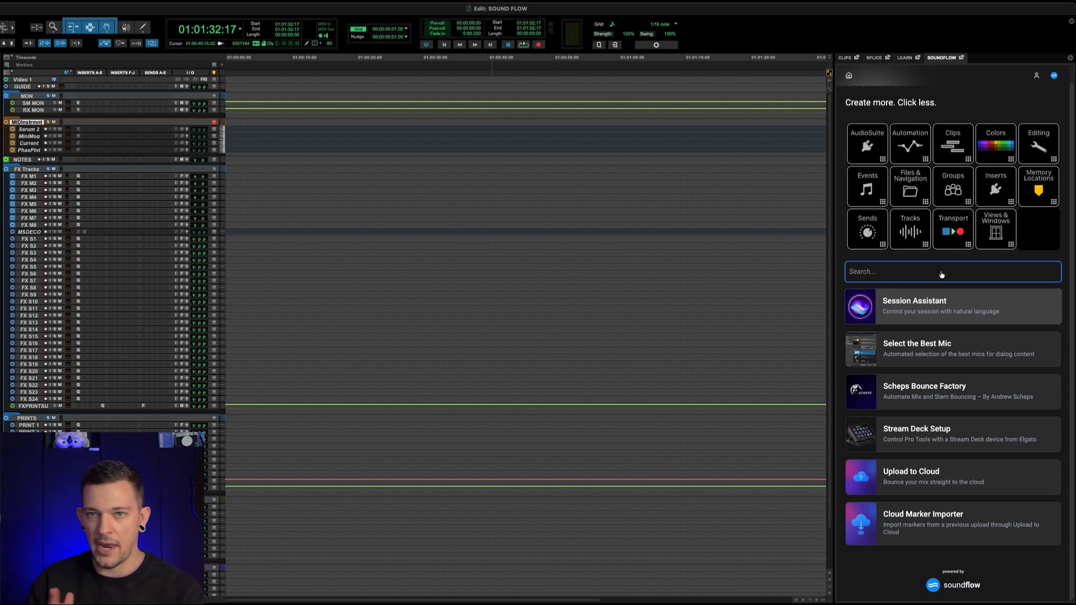
# Leave the search and enter the Session Assistant chat with its greeting.
pyautogui.click(986, 297)
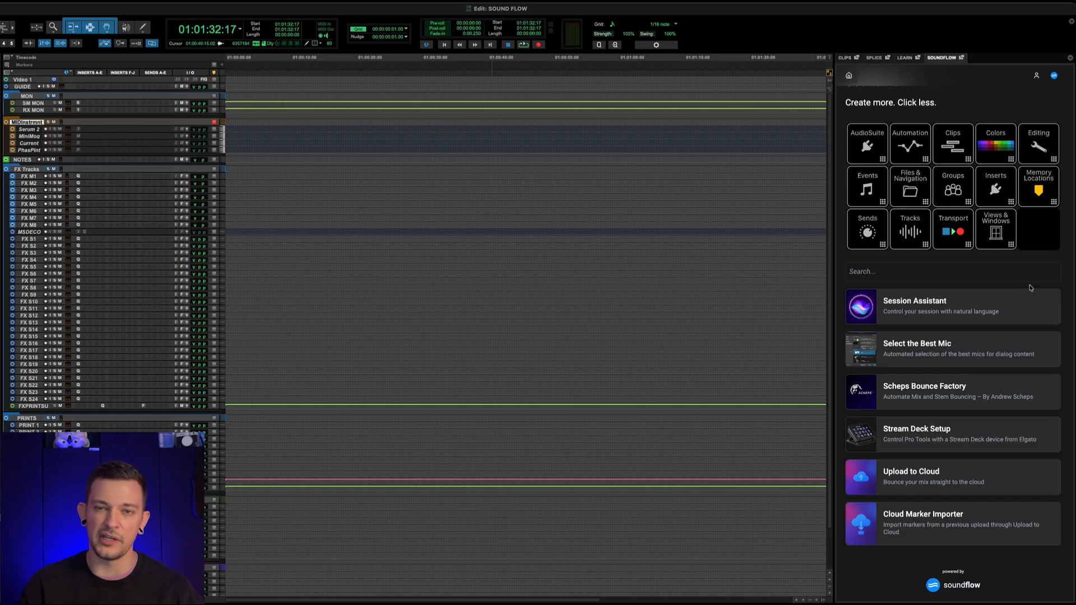
pyautogui.click(965, 319)
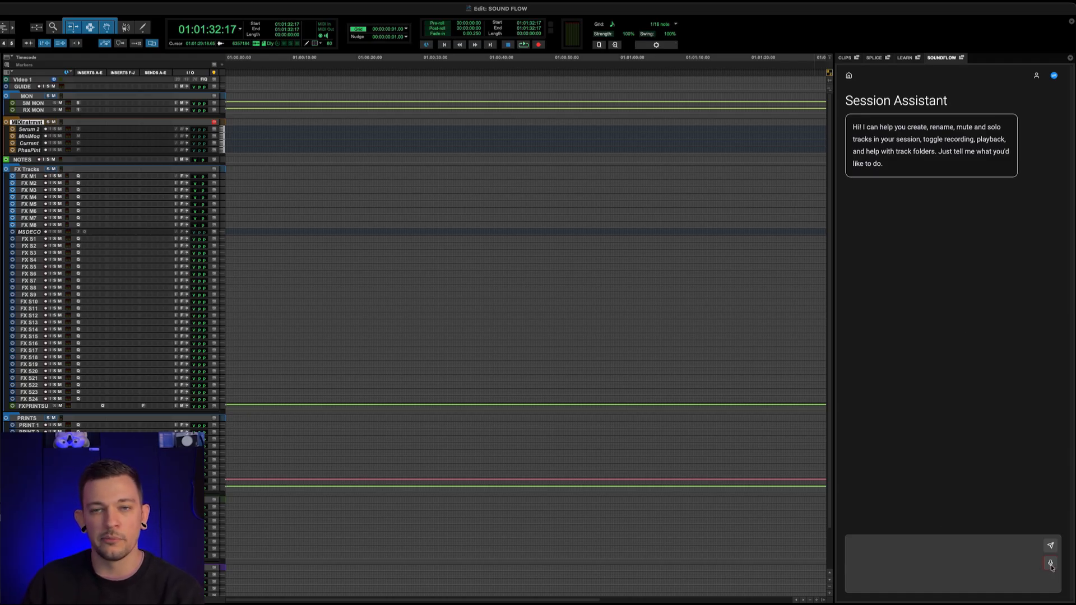
# Send the assistant 'Rename Tracks FX M1-8 to DX M1-8' so the tracks are renamed.
pyautogui.click(977, 549)
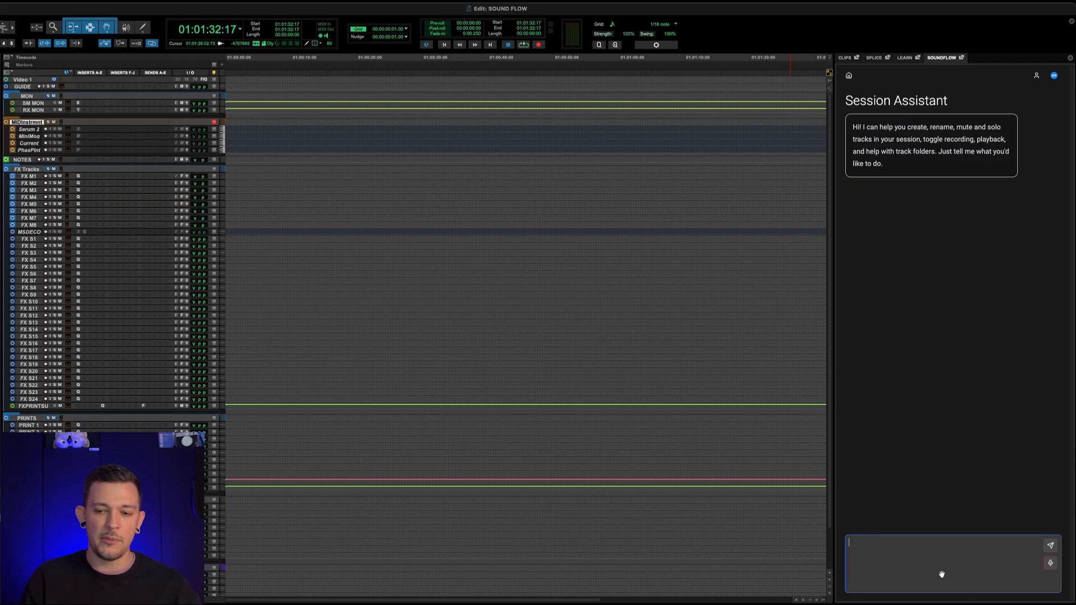
pyautogui.write('Re')
pyautogui.write('name T')
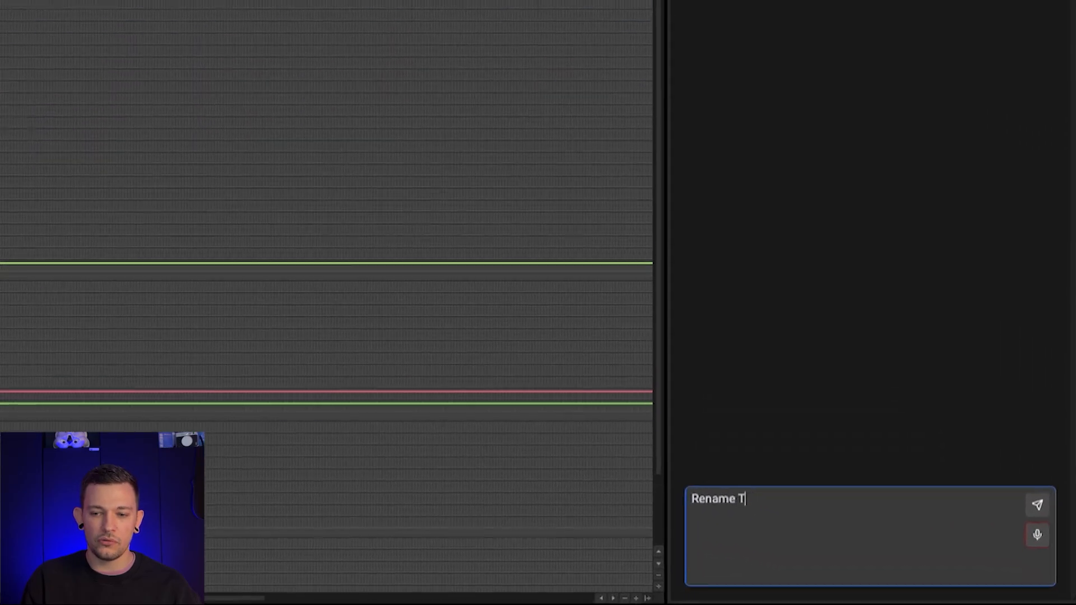
pyautogui.write('racks')
pyautogui.write(' F')
pyautogui.write('X ')
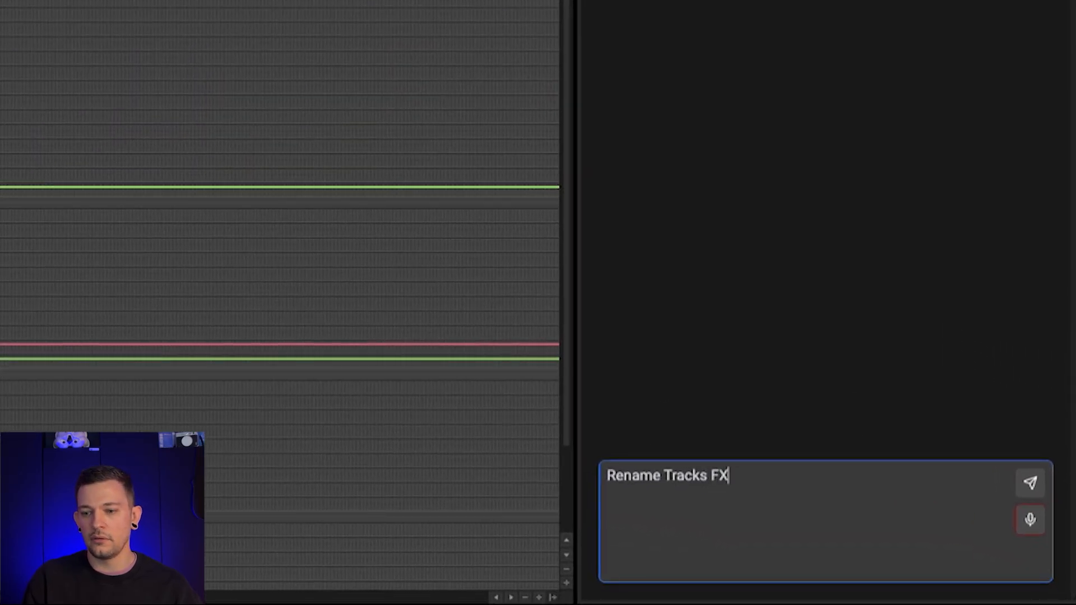
pyautogui.write('M1-8 ')
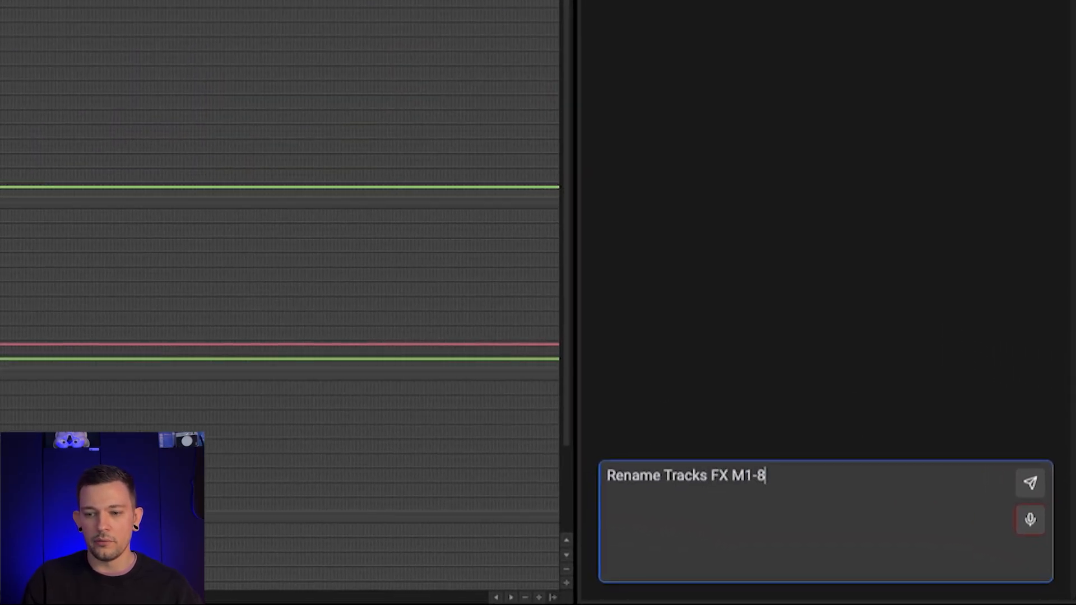
pyautogui.write('to DX ')
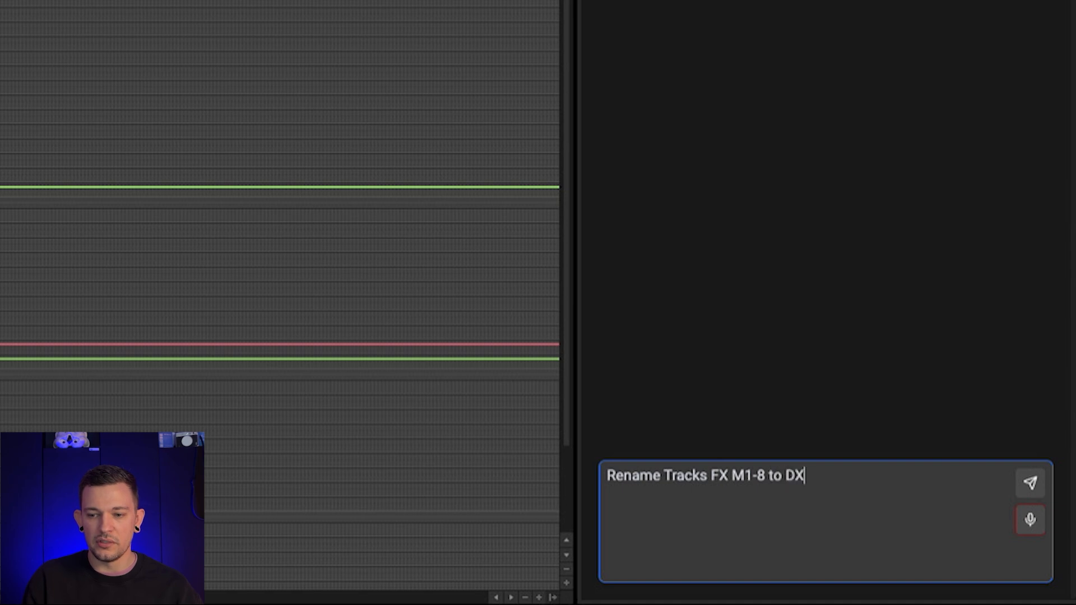
pyautogui.write('M1-8')
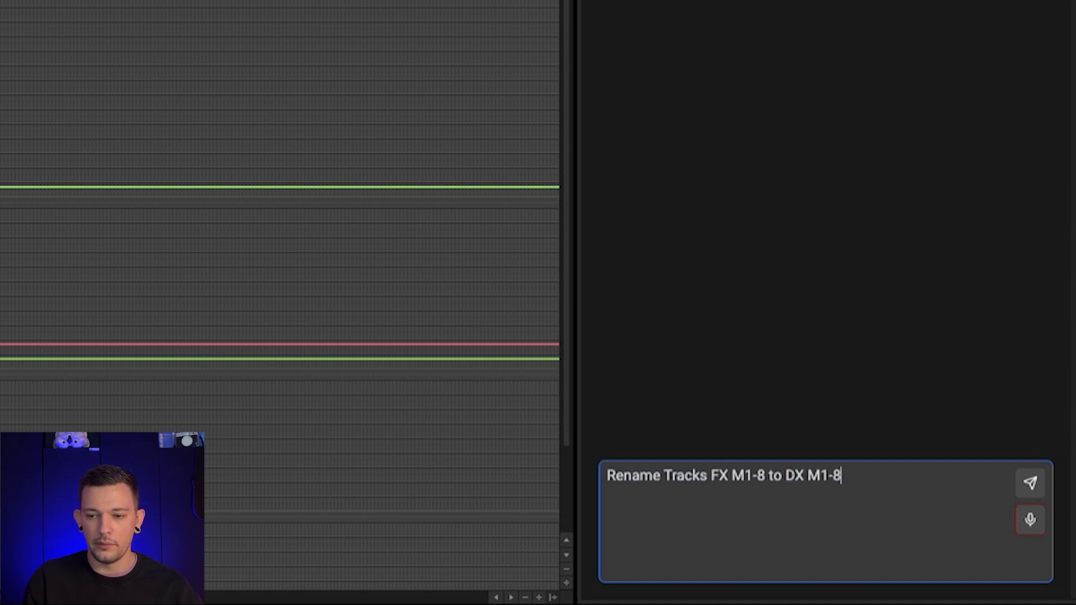
pyautogui.press('Return')
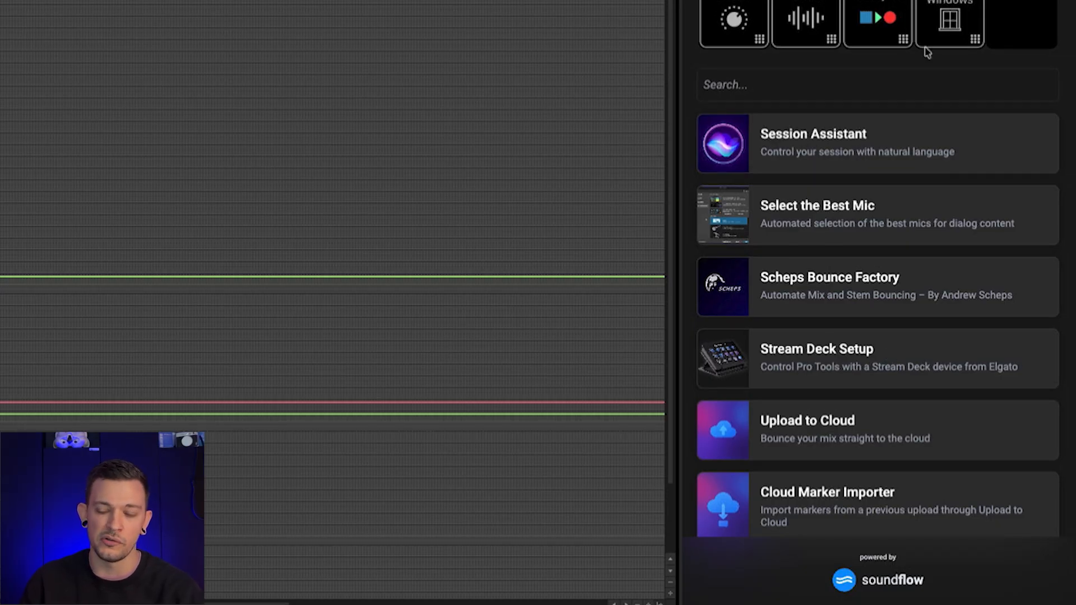
pyautogui.scroll(-1, 899, 401)
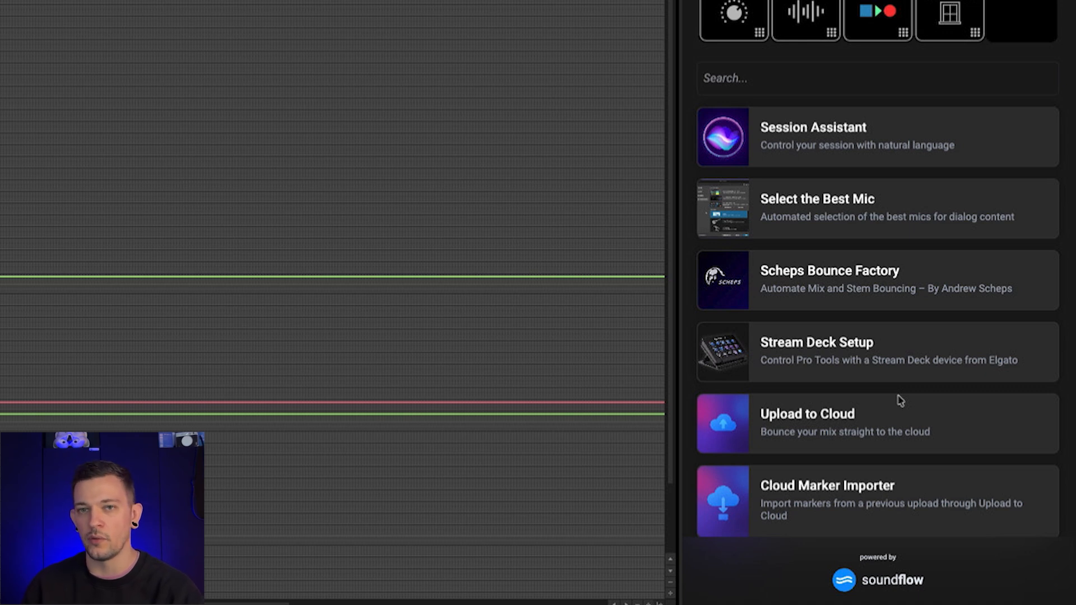
pyautogui.scroll(-1, 899, 401)
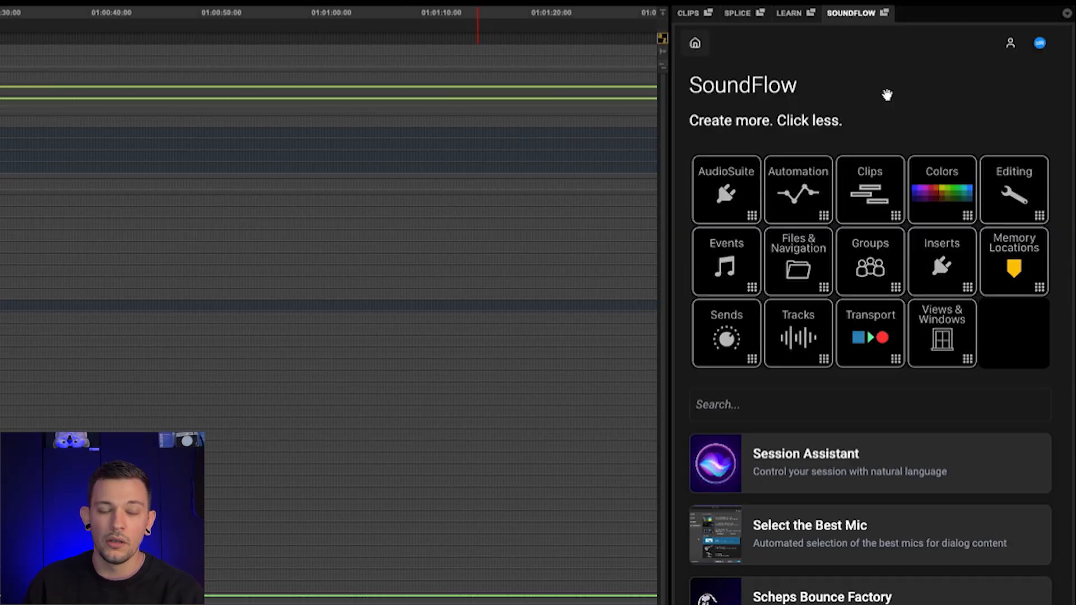
# Switch the right sidebar to the Learn tutorials list.
pyautogui.click(791, 13)
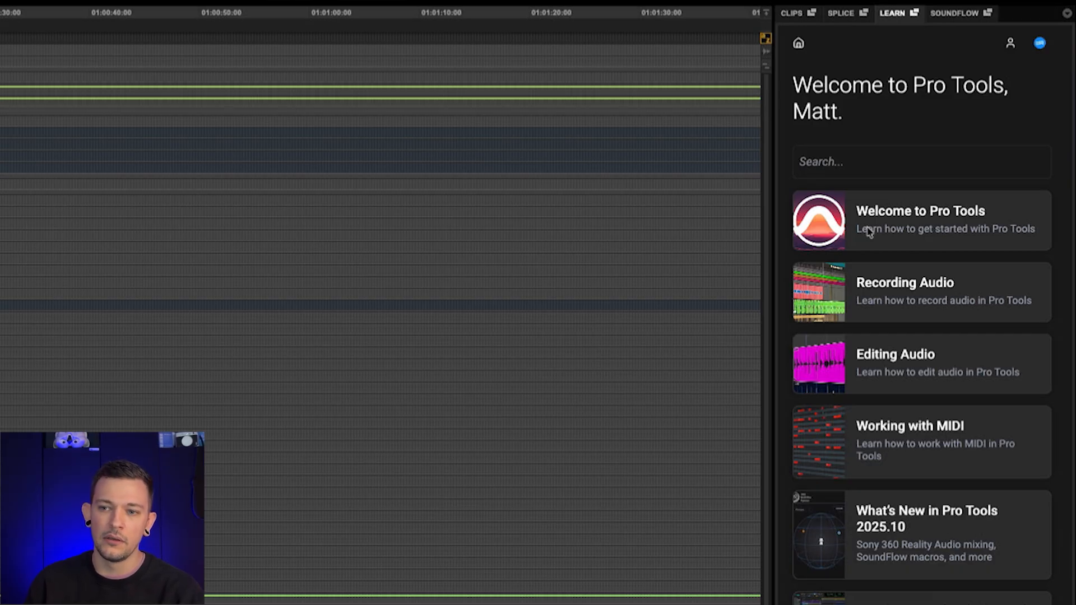
# Start the Editing Audio tutorial, saving current work so its session loads.
pyautogui.click(880, 376)
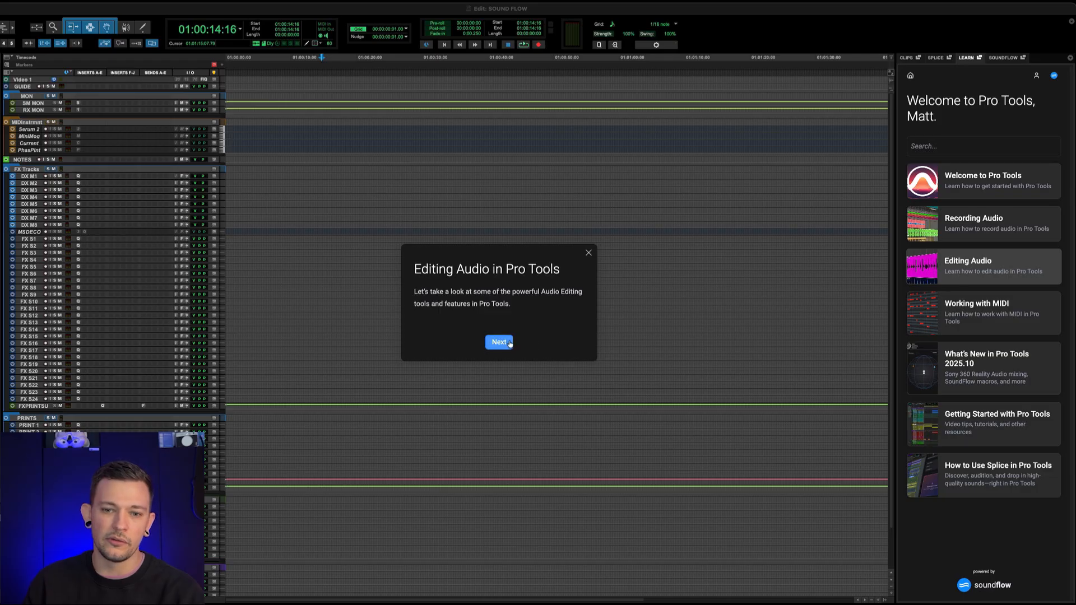
pyautogui.click(499, 343)
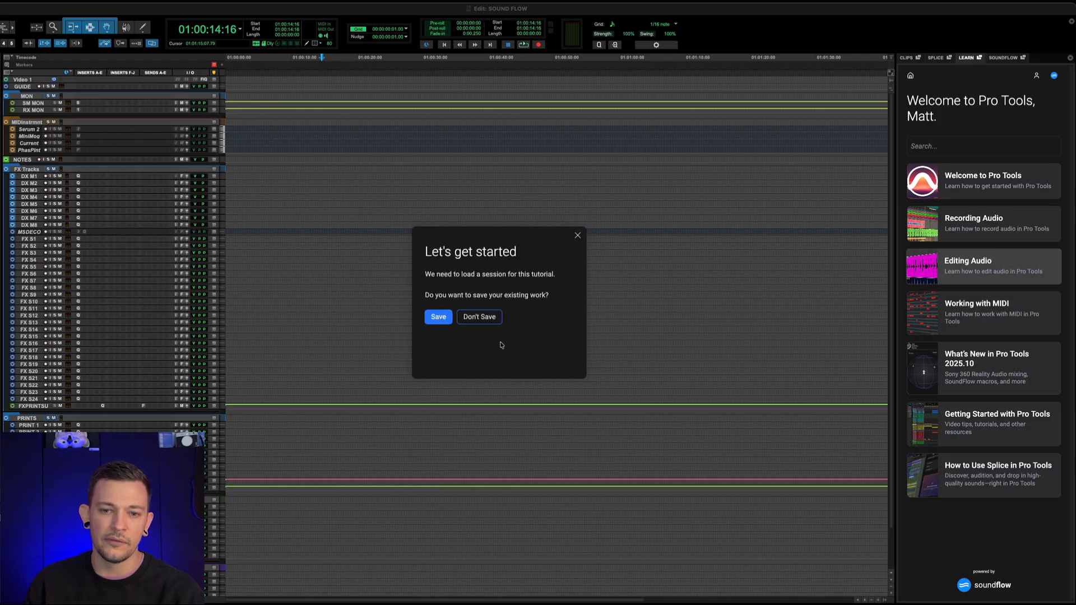
pyautogui.click(439, 319)
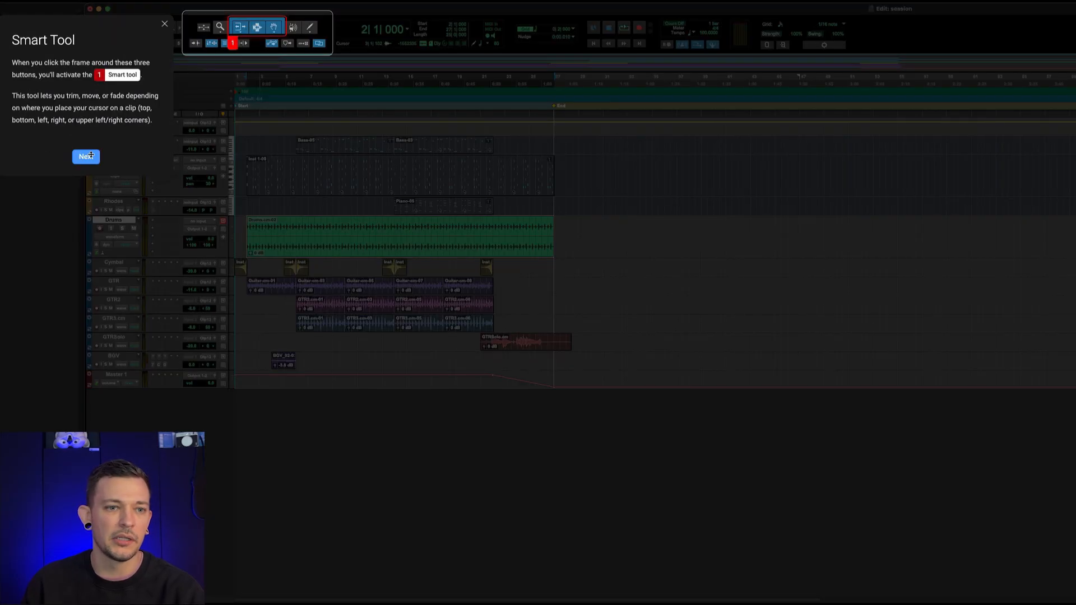
# Advance through the Smart Tool, Slip vs Grid and Ticks vs. Samples cards to finish.
pyautogui.click(87, 158)
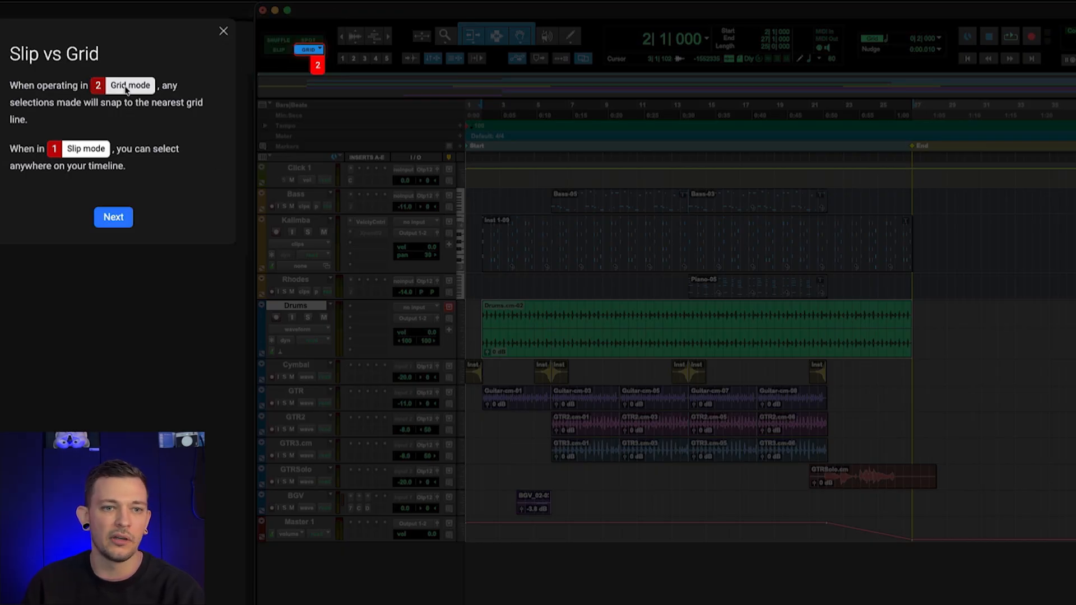
pyautogui.click(115, 217)
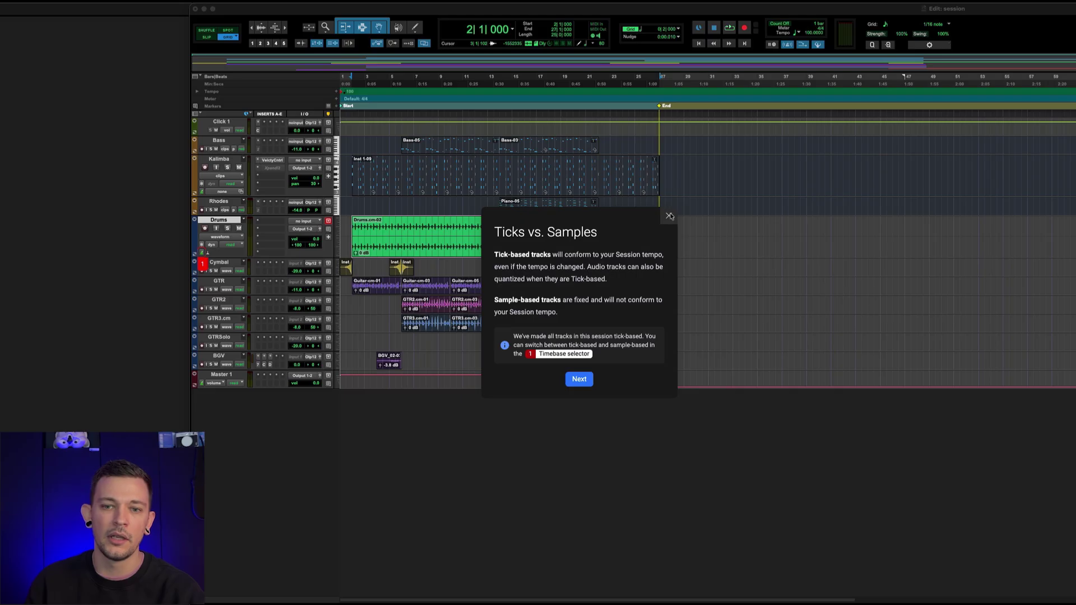
pyautogui.click(669, 216)
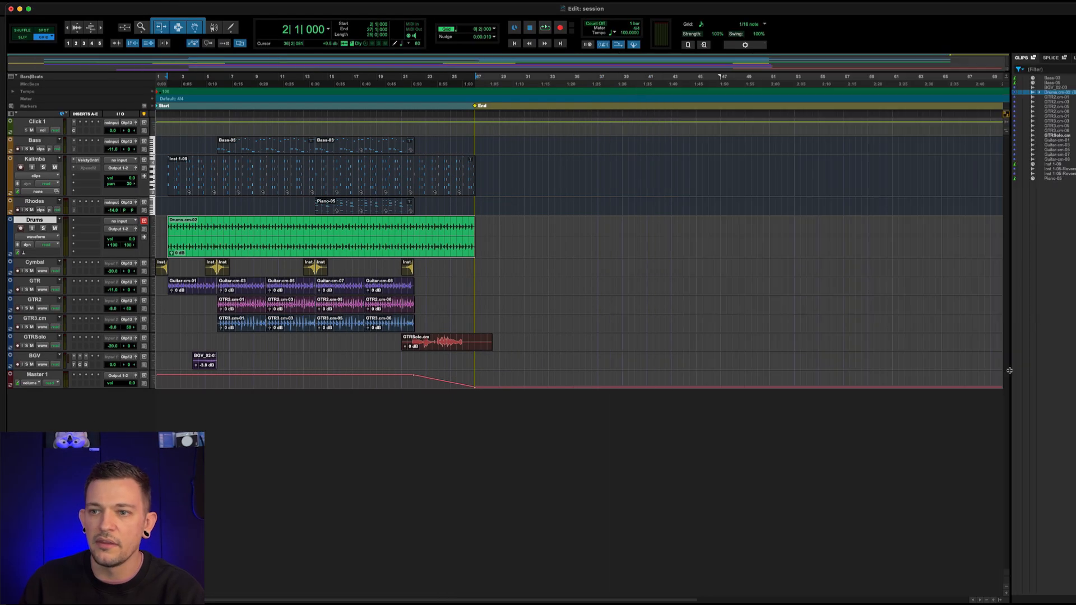
# Bring the Learn tutorials list back into the side panel.
pyautogui.click(1000, 57)
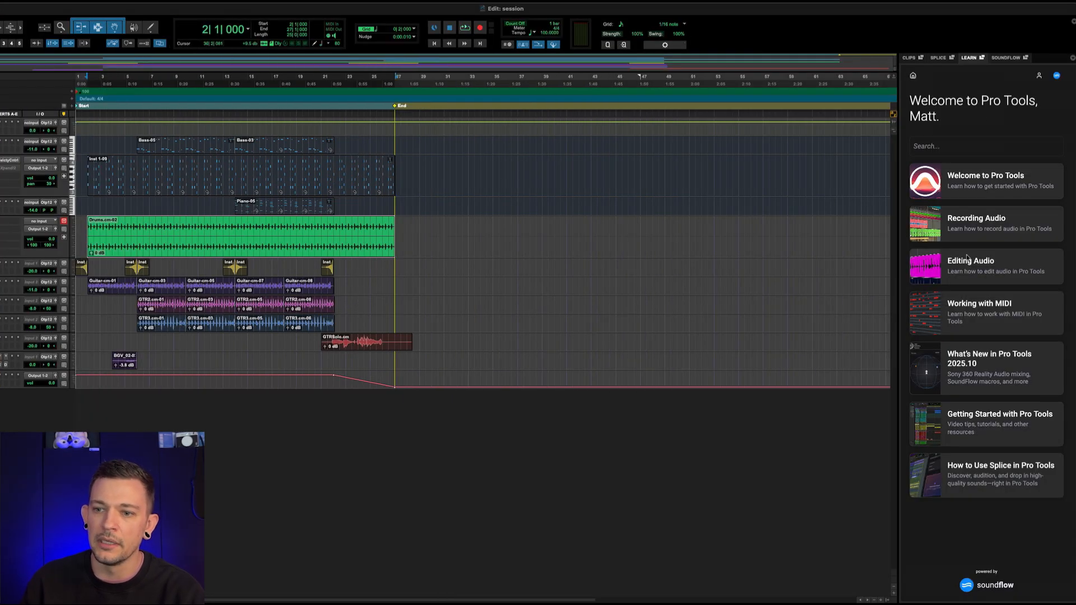